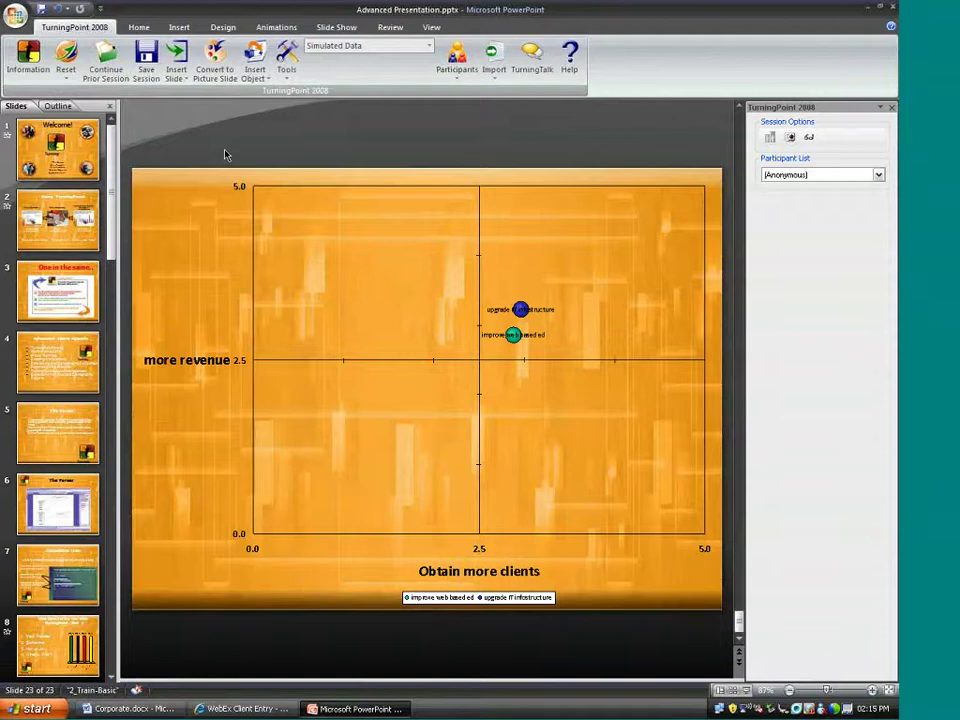
# Close the Advanced Presentation file without saving it and launch TurningPoint 2008 from the desktop
pyautogui.rightClick(352, 703)
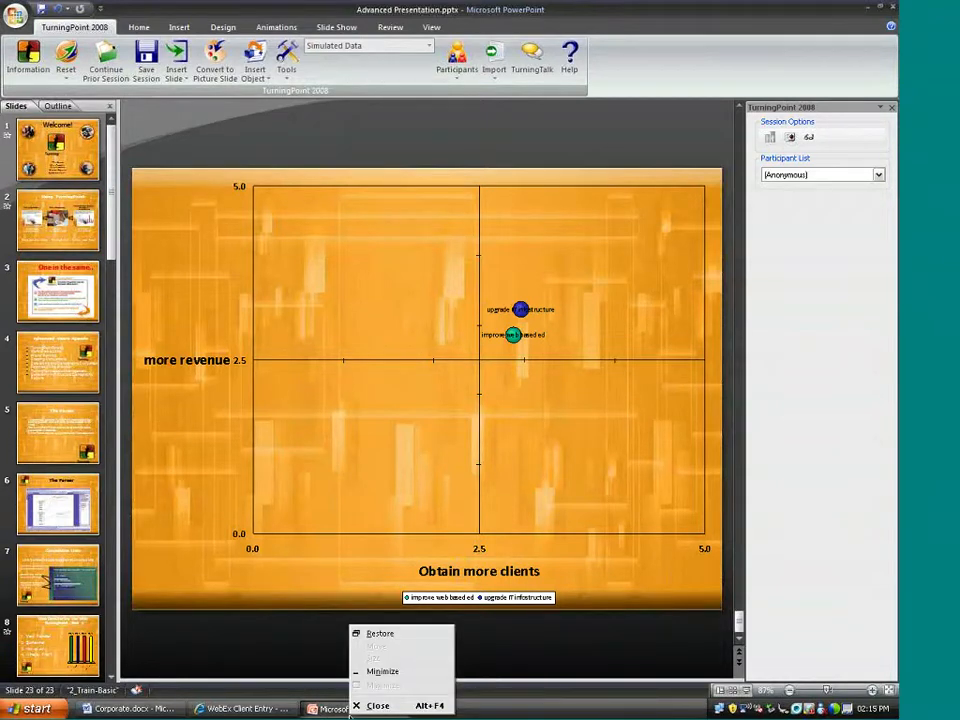
pyautogui.click(368, 705)
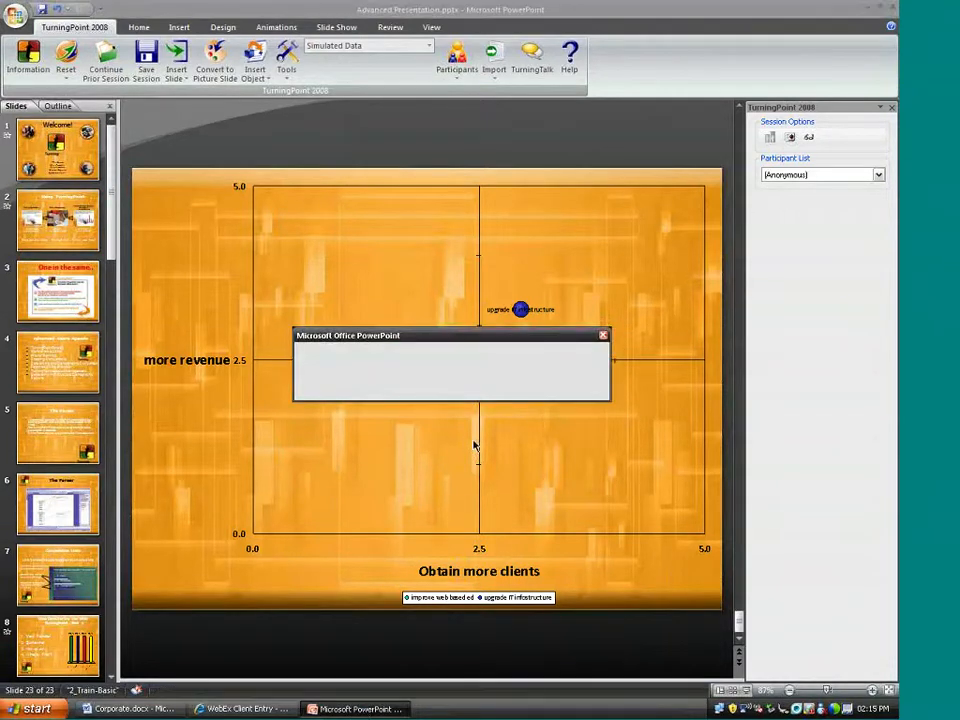
pyautogui.click(450, 388)
pyautogui.click(482, 388)
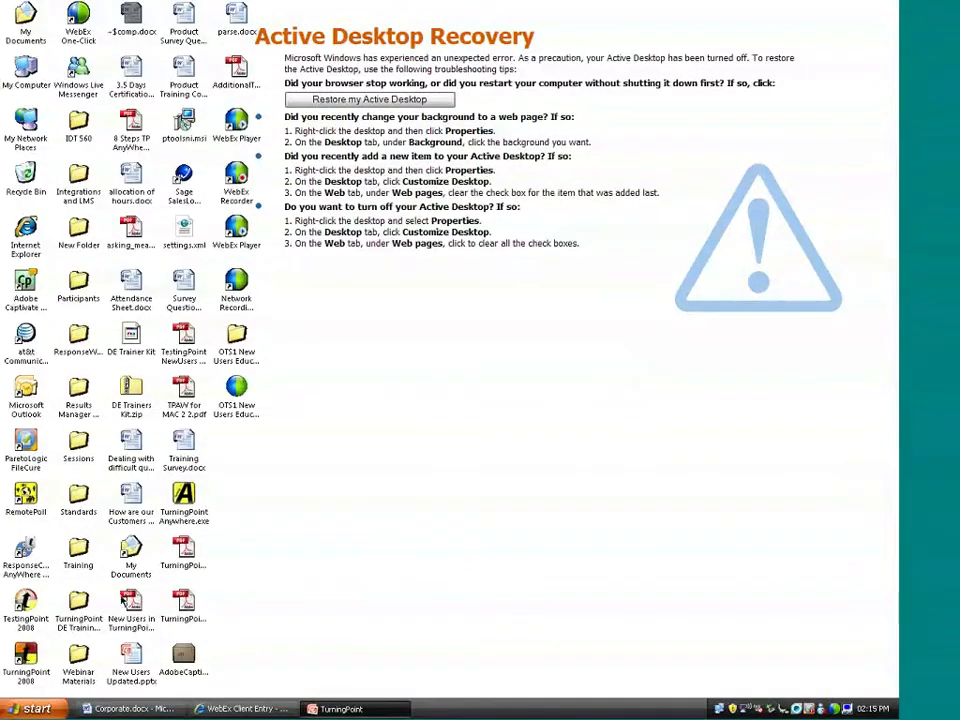
pyautogui.doubleClick(22, 665)
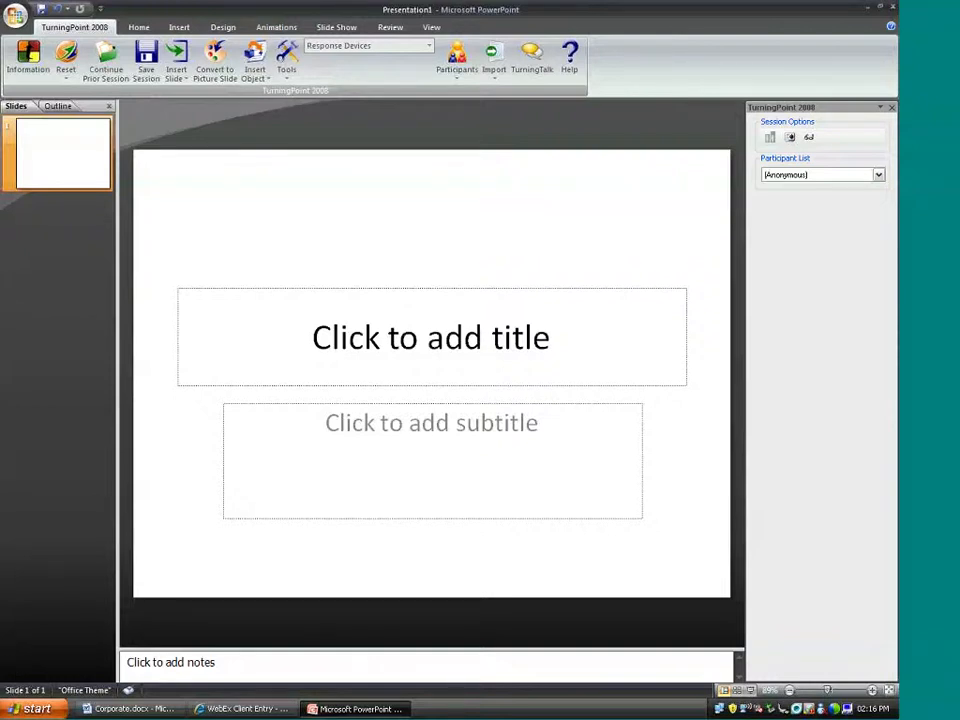
# Start Edit Session and load the third session file listed under My Session Files
pyautogui.click(286, 66)
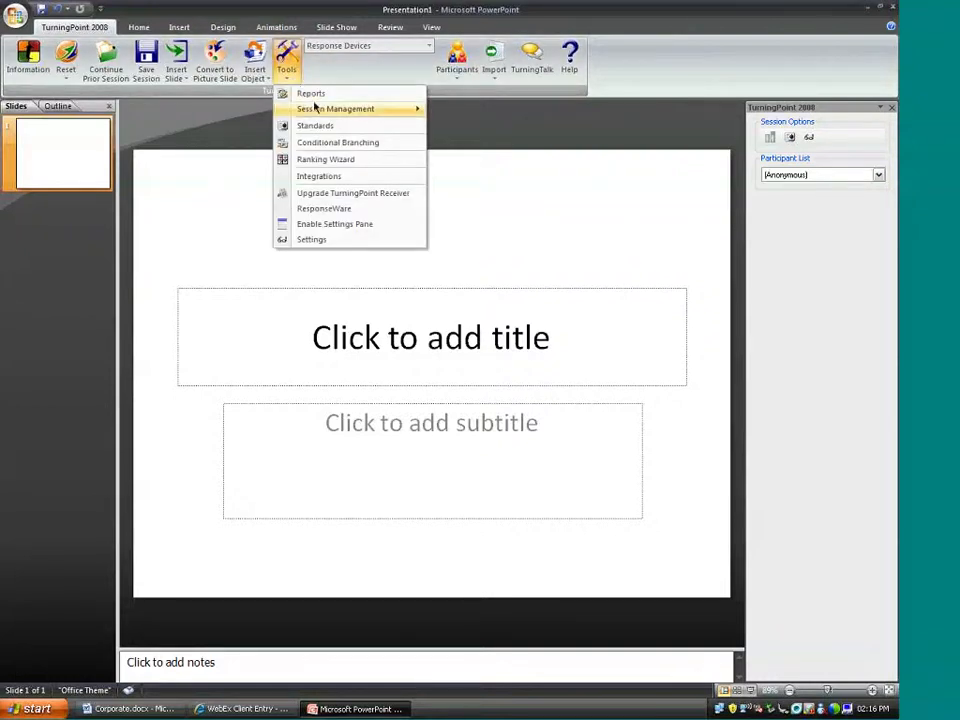
pyautogui.moveTo(314, 108)
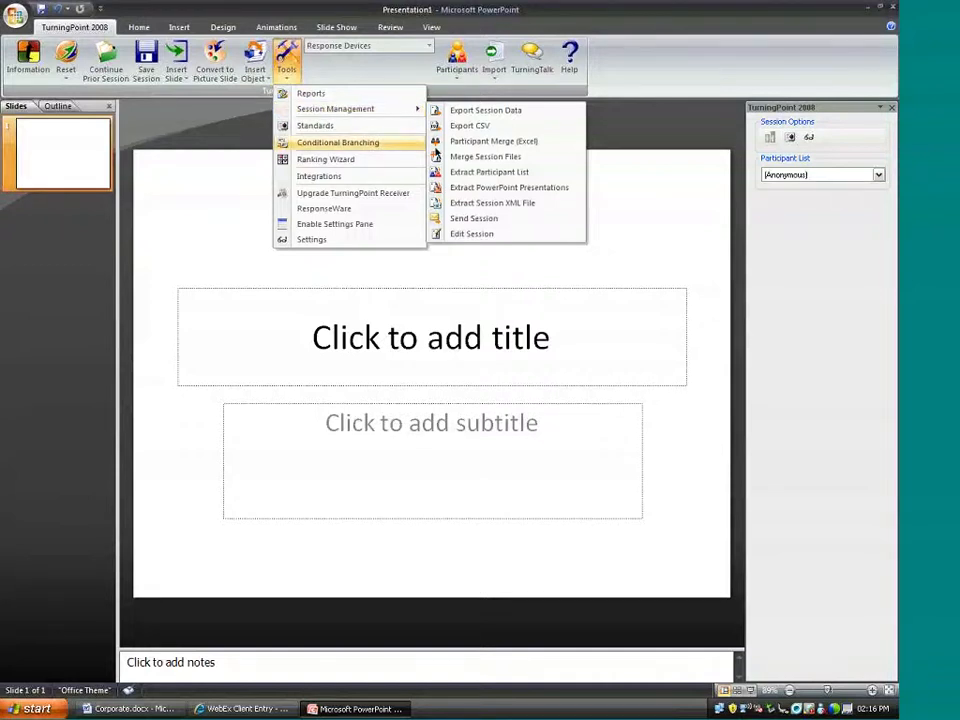
pyautogui.click(516, 236)
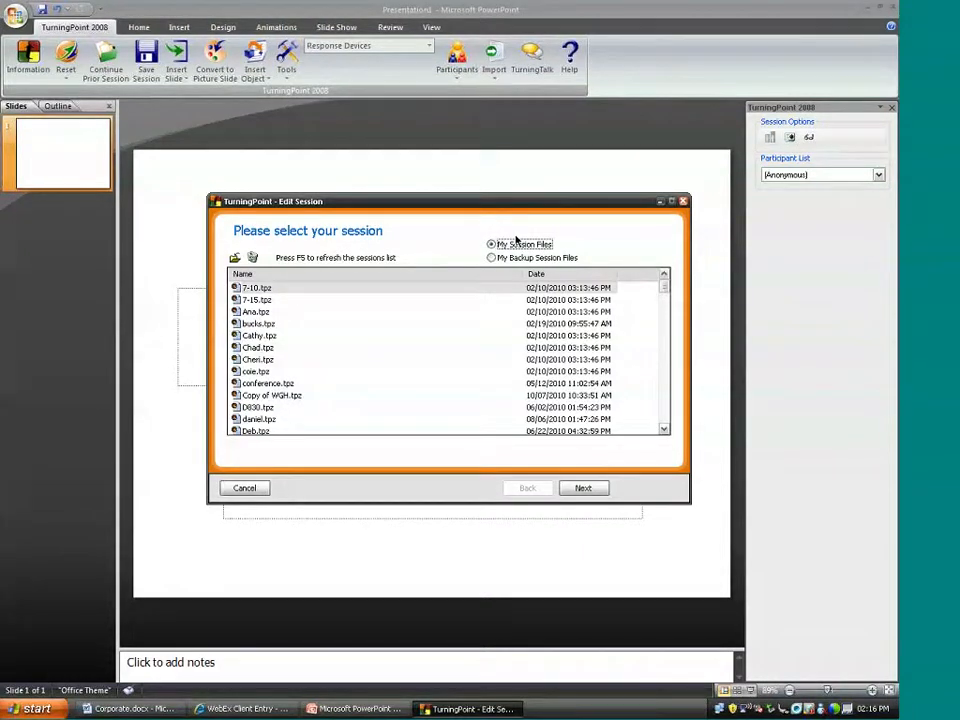
pyautogui.doubleClick(236, 371)
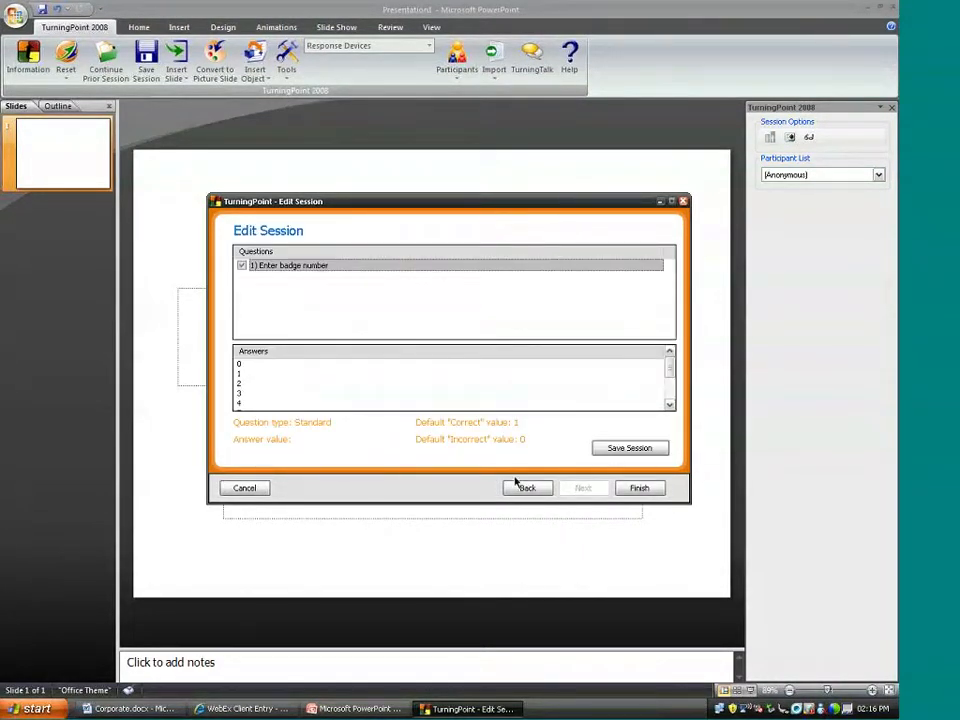
pyautogui.click(525, 487)
pyautogui.doubleClick(256, 311)
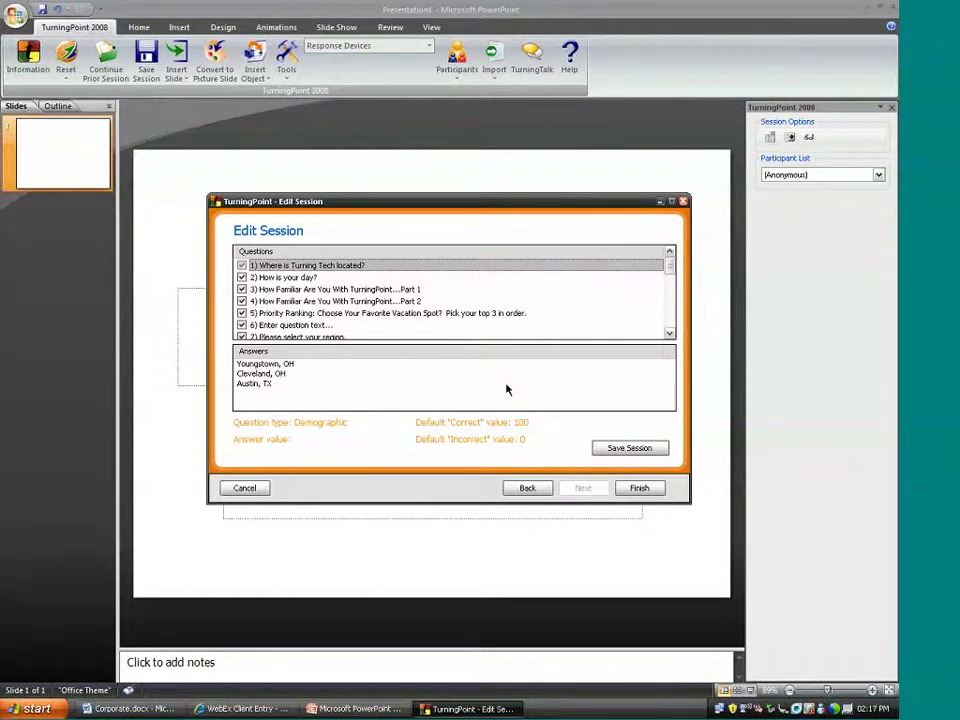
# Change question 2, "How is your day?", to a demographic question, and bring up and cancel saving the edited session
pyautogui.rightClick(352, 268)
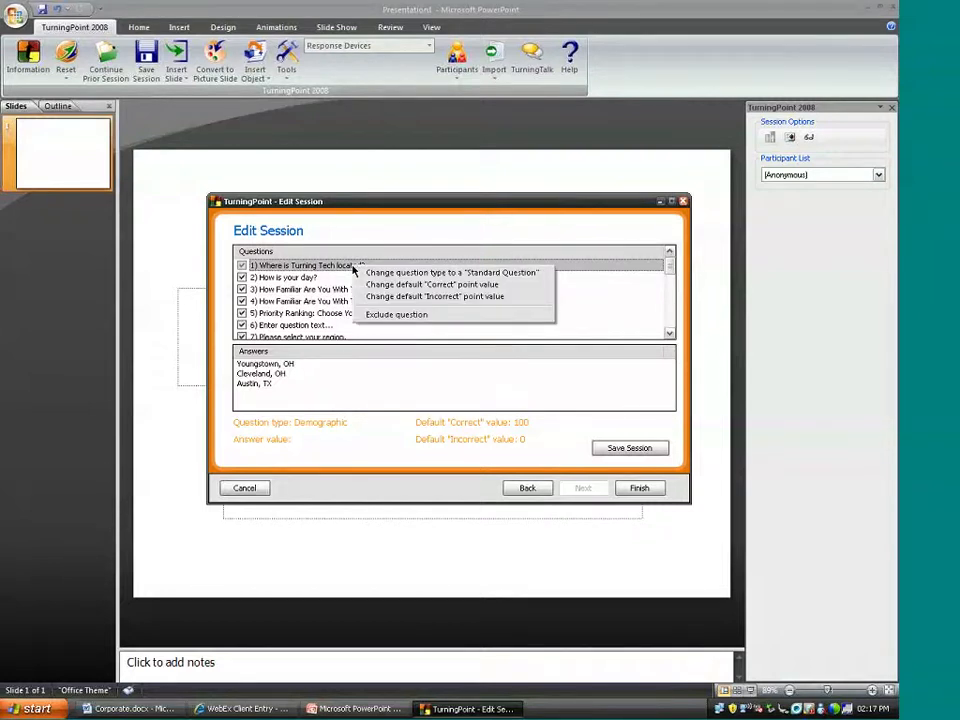
pyautogui.rightClick(318, 277)
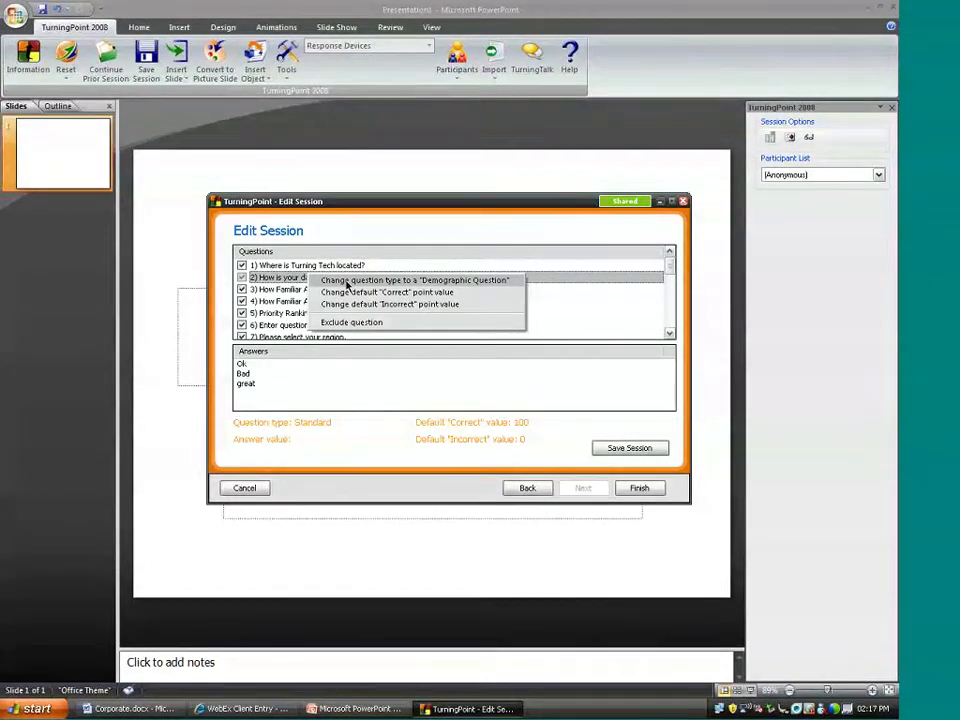
pyautogui.click(347, 281)
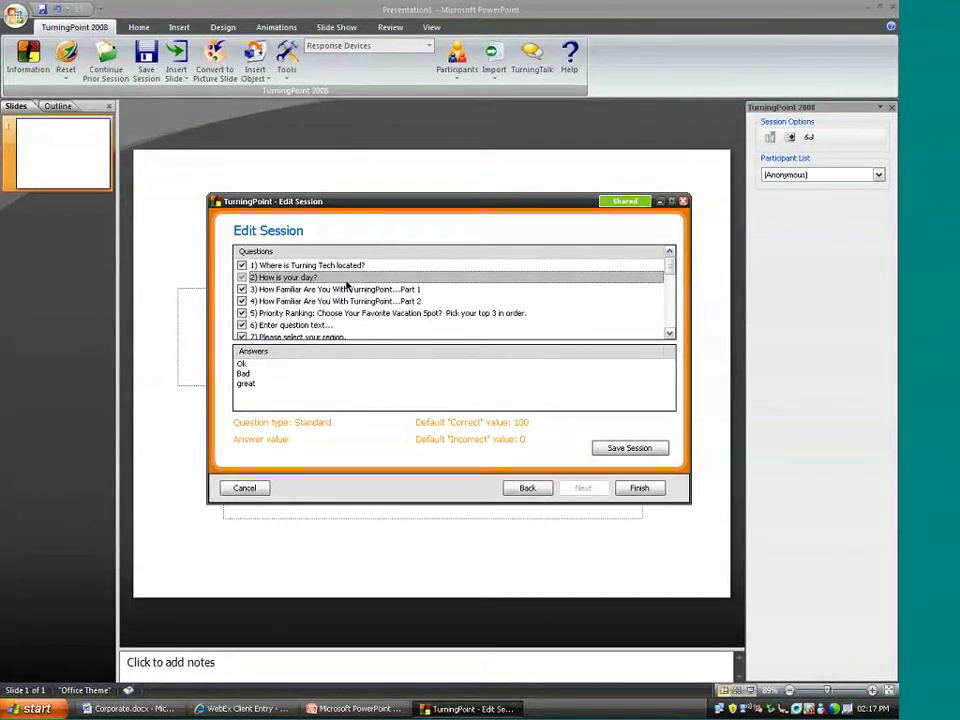
pyautogui.click(655, 449)
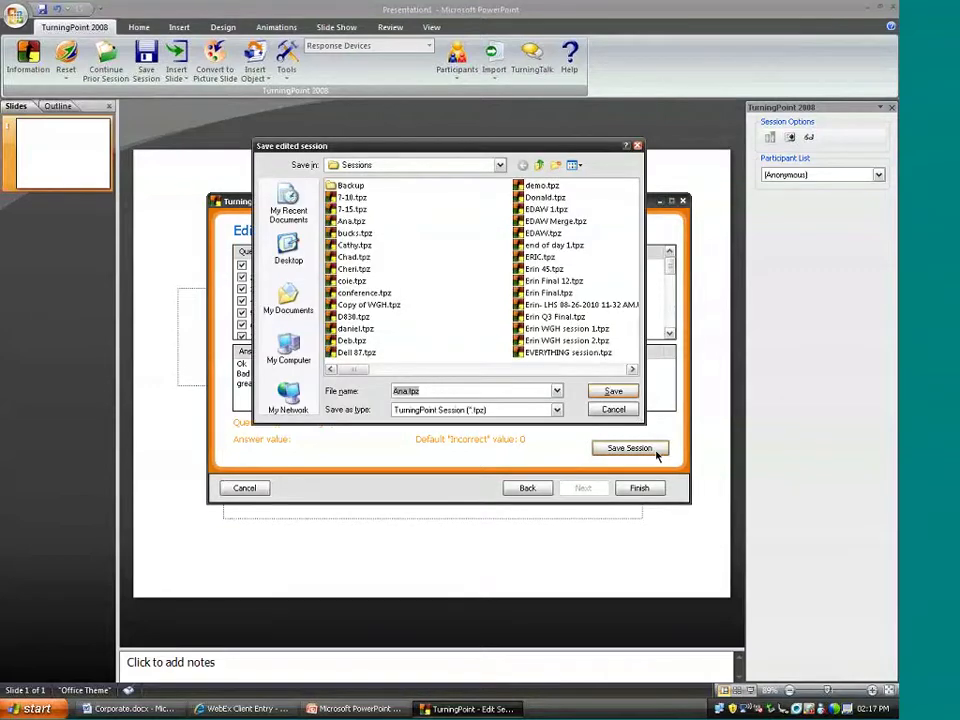
pyautogui.click(612, 410)
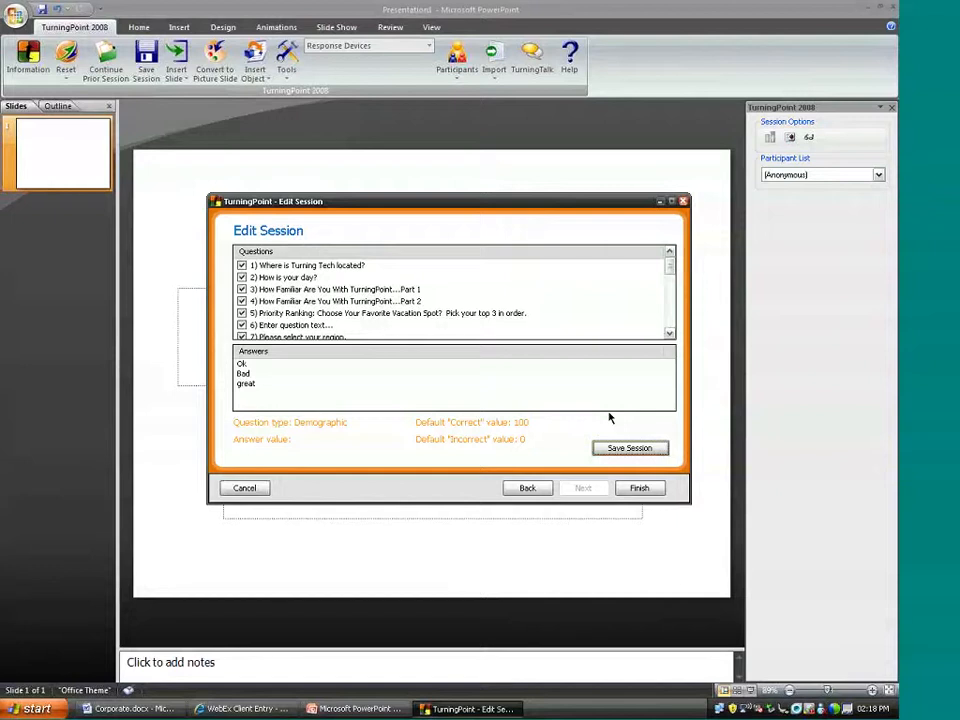
# Set the default "Correct" point value of question 2 to 10, and bring up and cancel saving the edited session
pyautogui.click(304, 278)
pyautogui.rightClick(304, 278)
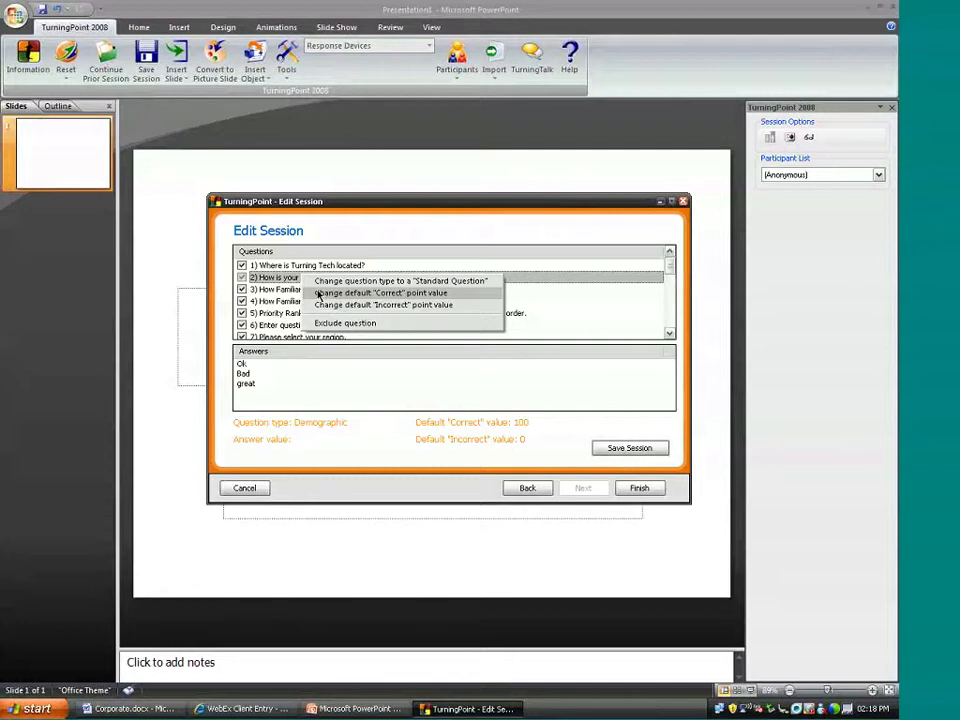
pyautogui.click(318, 293)
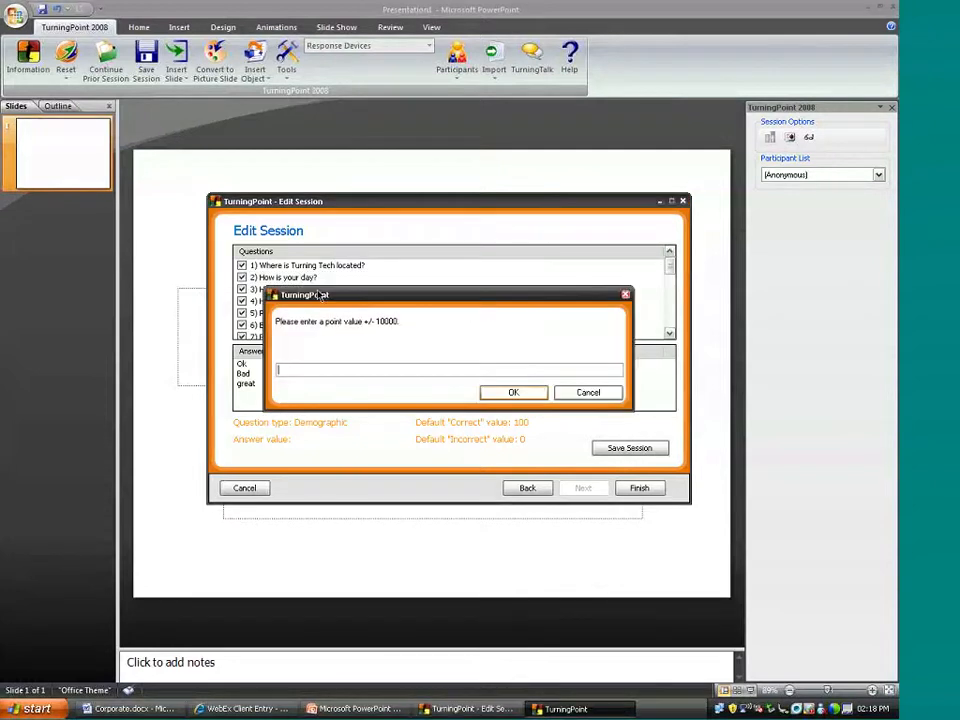
pyautogui.write('10')
pyautogui.click(514, 392)
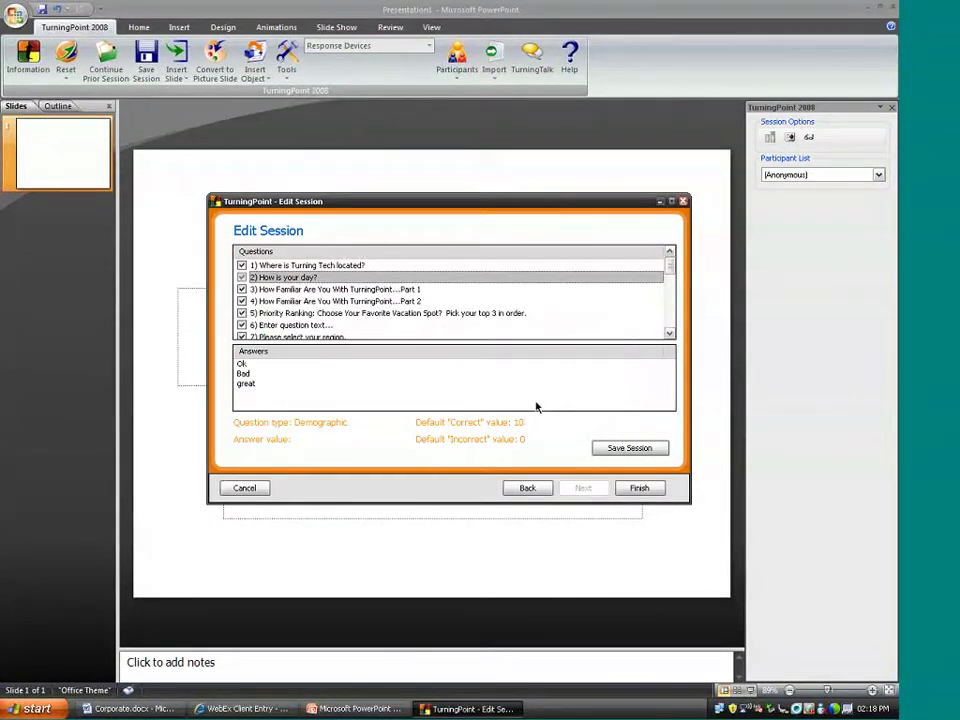
pyautogui.click(646, 459)
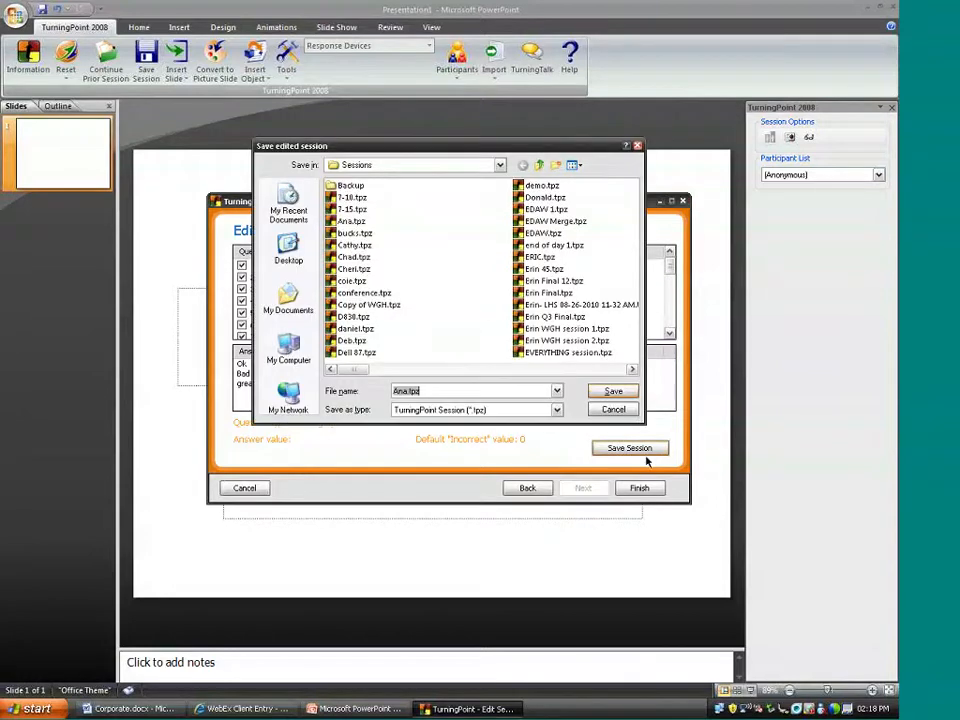
pyautogui.click(613, 410)
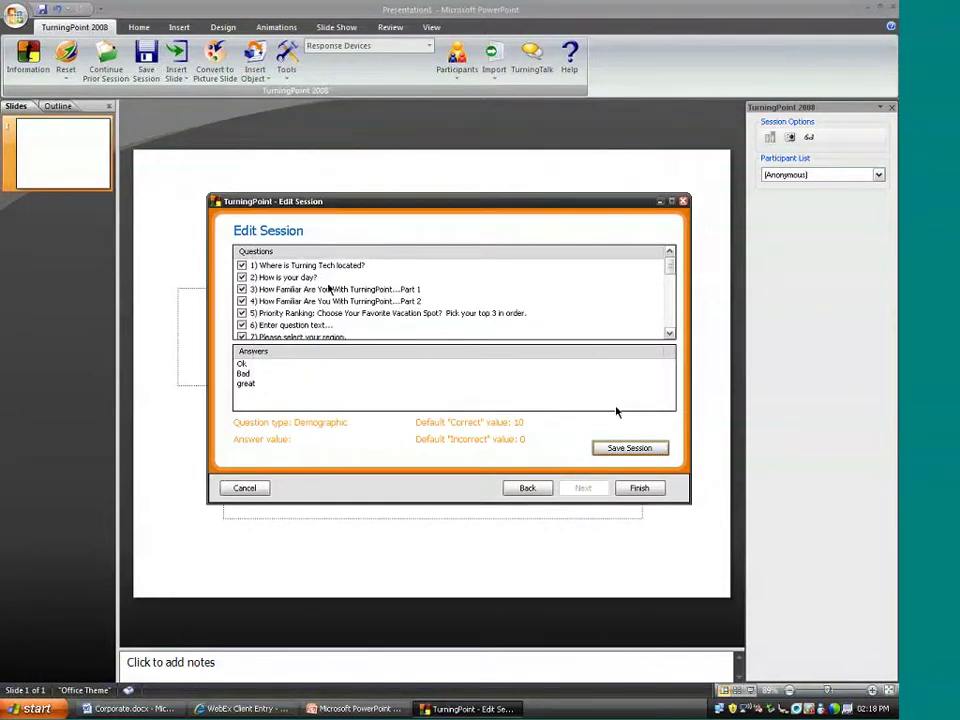
# Examine the editing options for question 3 and the answer value options for its "Very Familiar" answer
pyautogui.rightClick(321, 289)
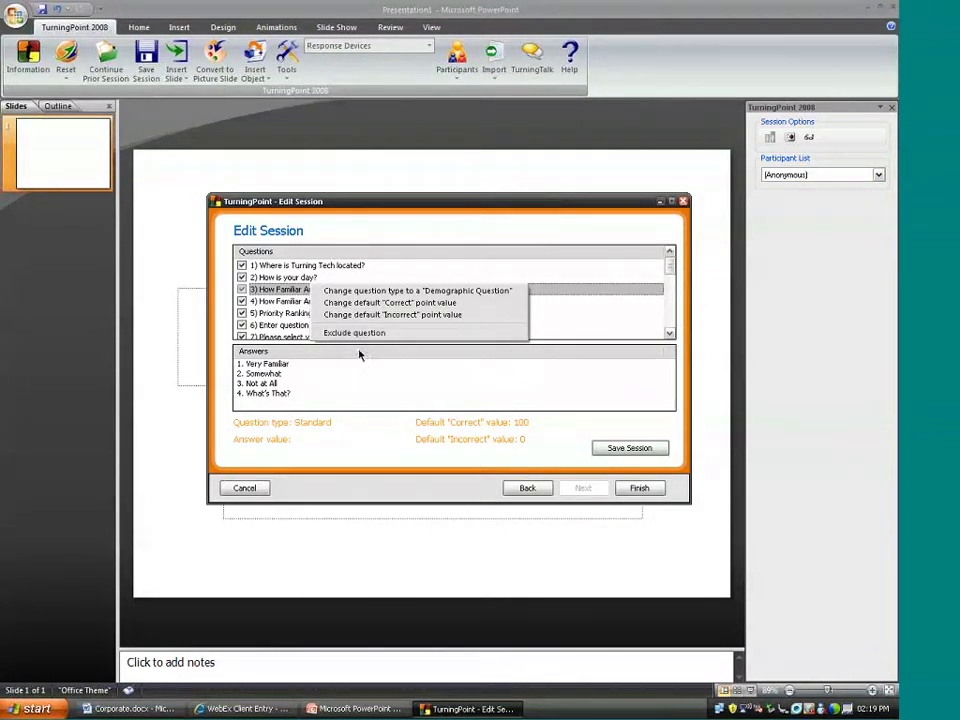
pyautogui.click(279, 367)
pyautogui.rightClick(278, 367)
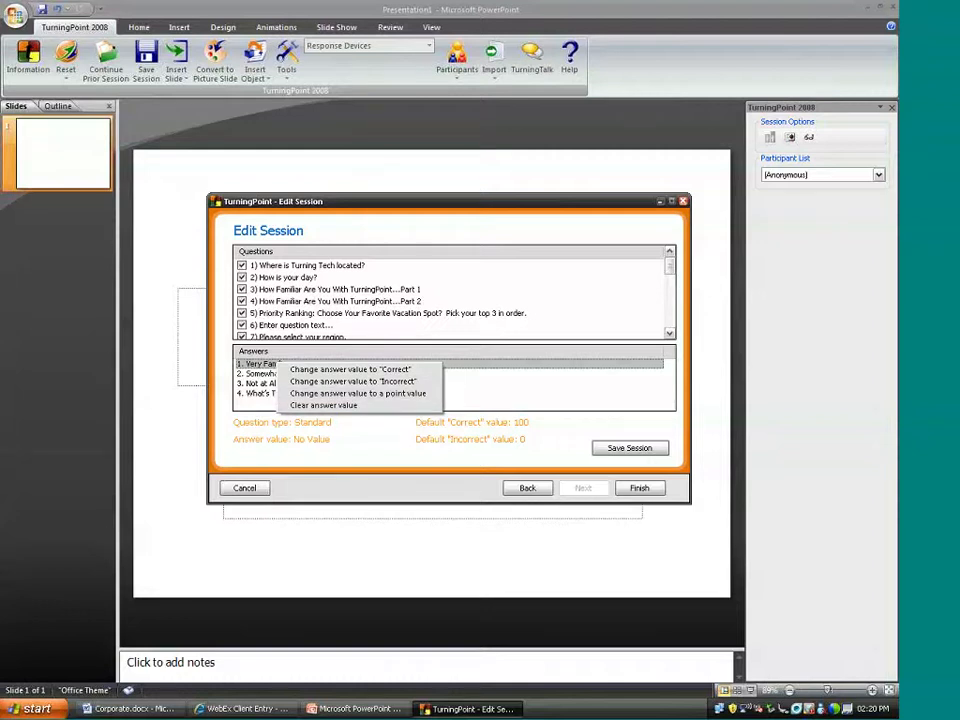
pyautogui.click(228, 503)
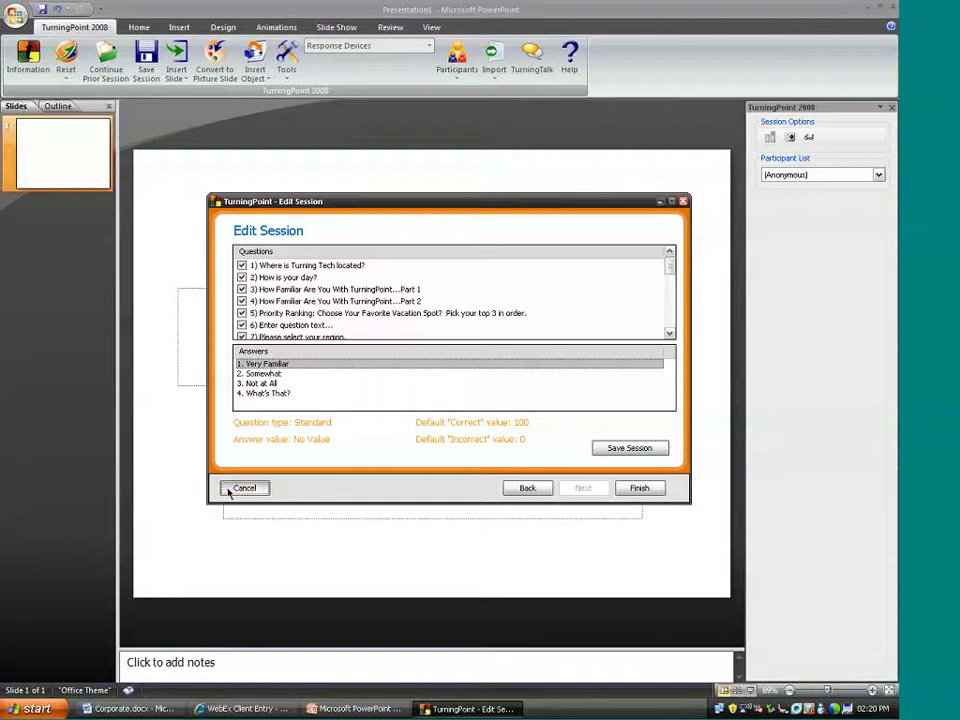
# Exit the session editor, cancelling the save of the edited session
pyautogui.click(241, 488)
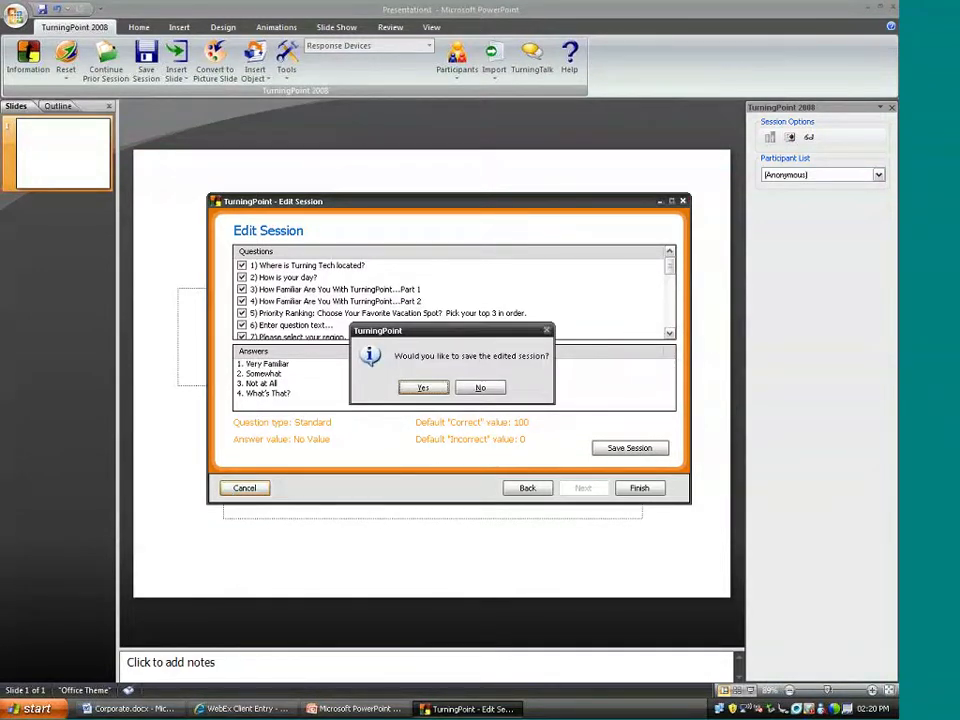
pyautogui.click(423, 387)
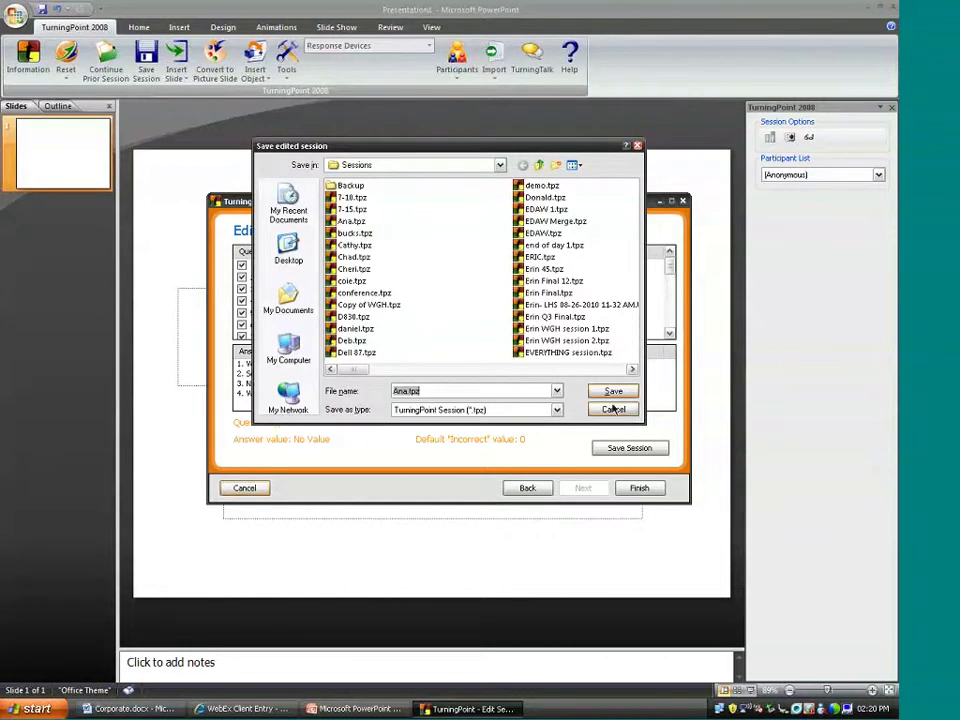
pyautogui.click(614, 410)
# Show the available Session Management commands
pyautogui.click(286, 62)
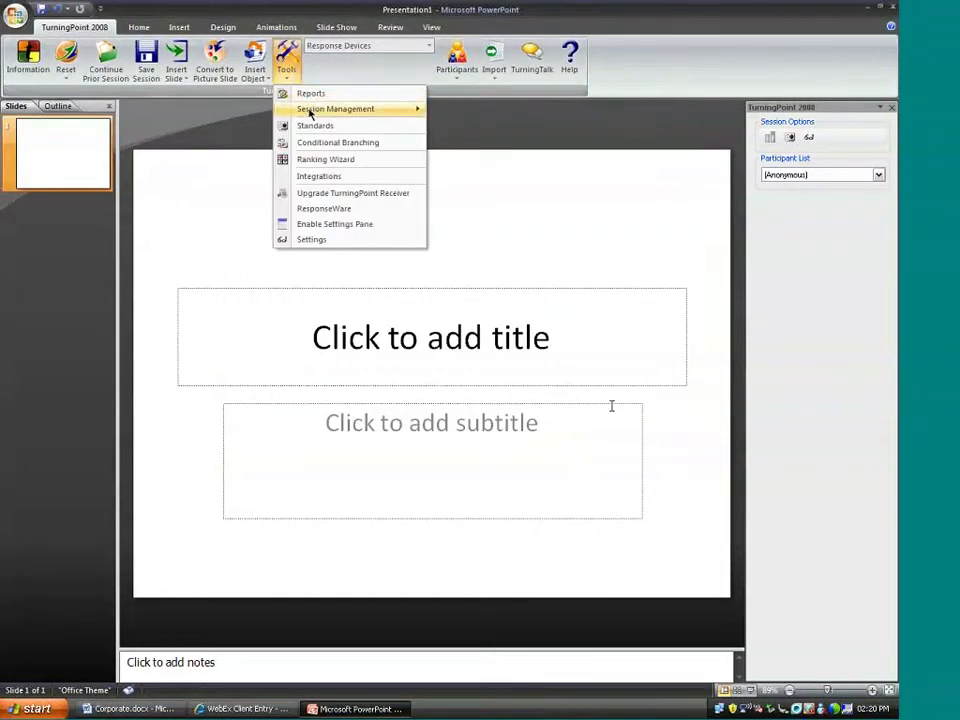
pyautogui.moveTo(312, 110)
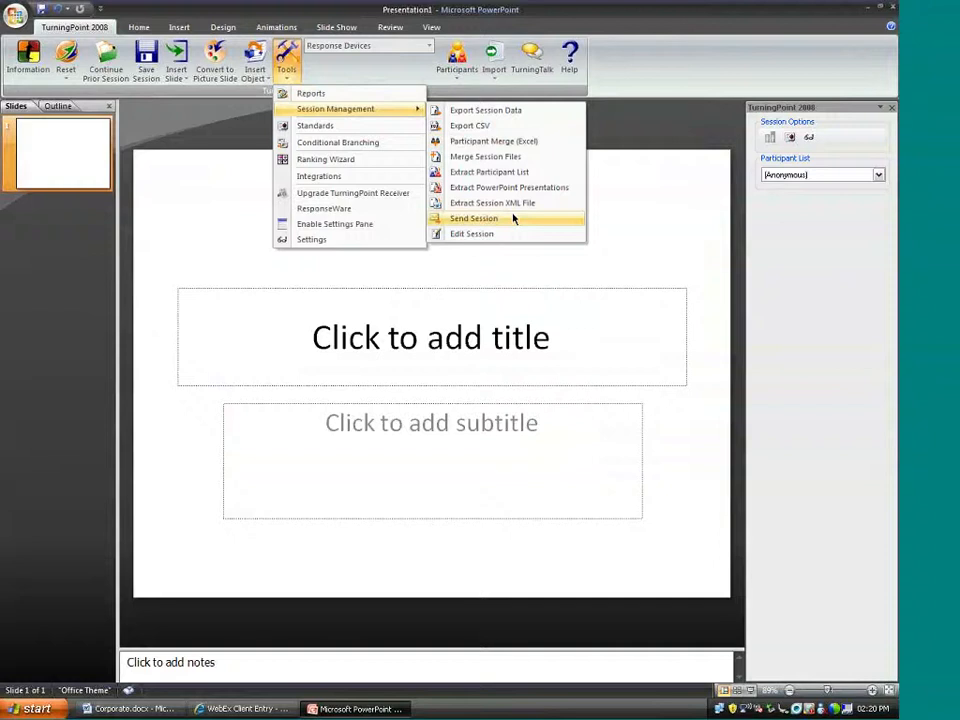